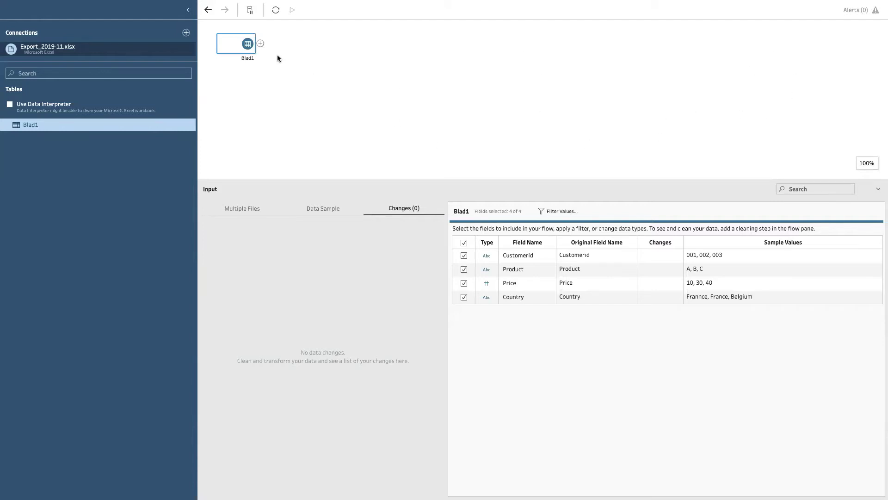
- Show the step types that can follow the Blad1 input from Export_2019-11.xlsx
left_click(260, 44)
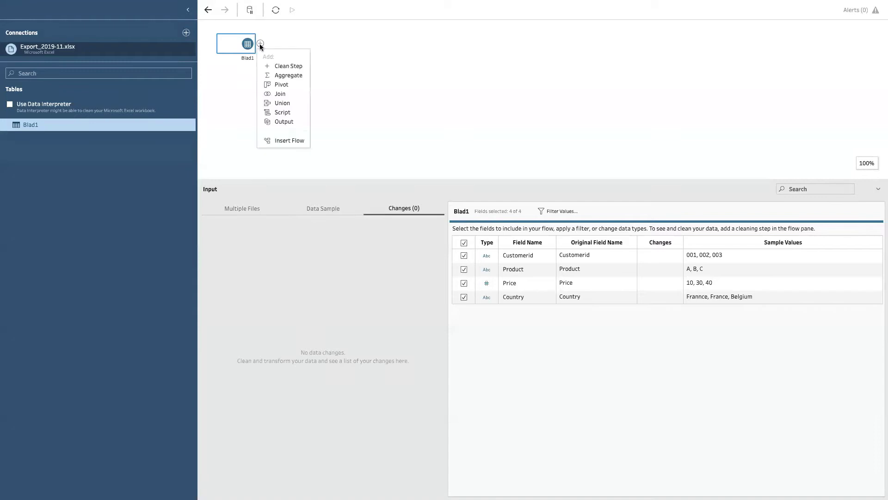
- Add Clean 1 after Blad1, enlarge its profile pane and scroll through the data grid
left_click(289, 69)
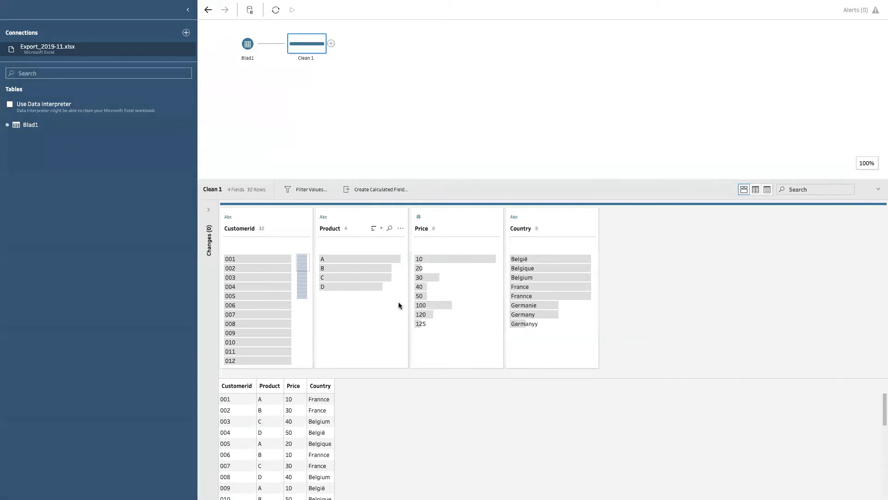
left_click_drag(654, 180, 635, 107)
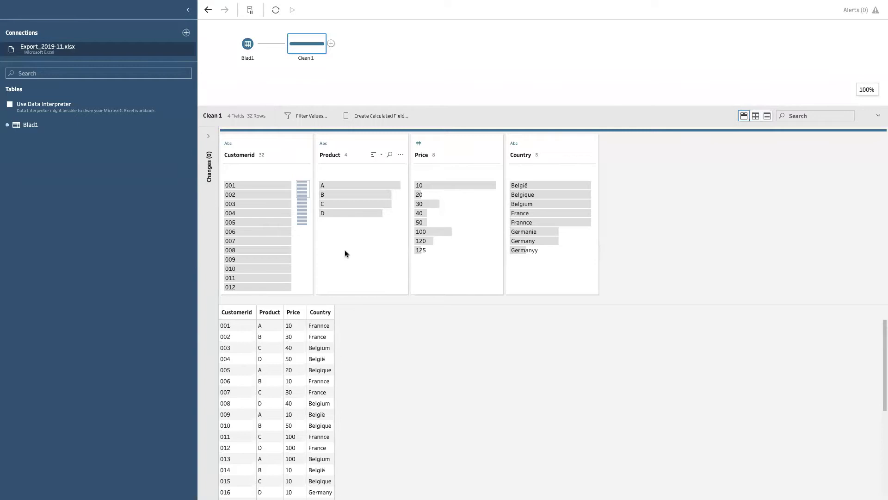
scroll(292, 396, "down", 5)
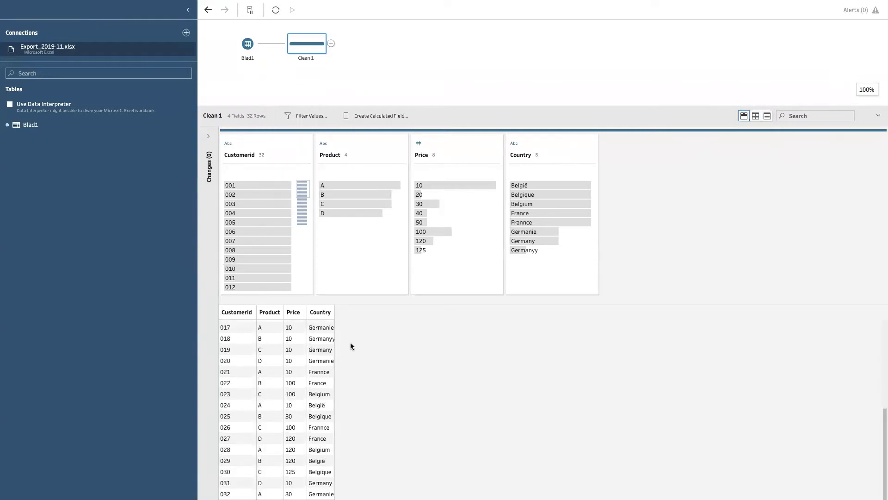
mouse_move(343, 201)
mouse_move(478, 193)
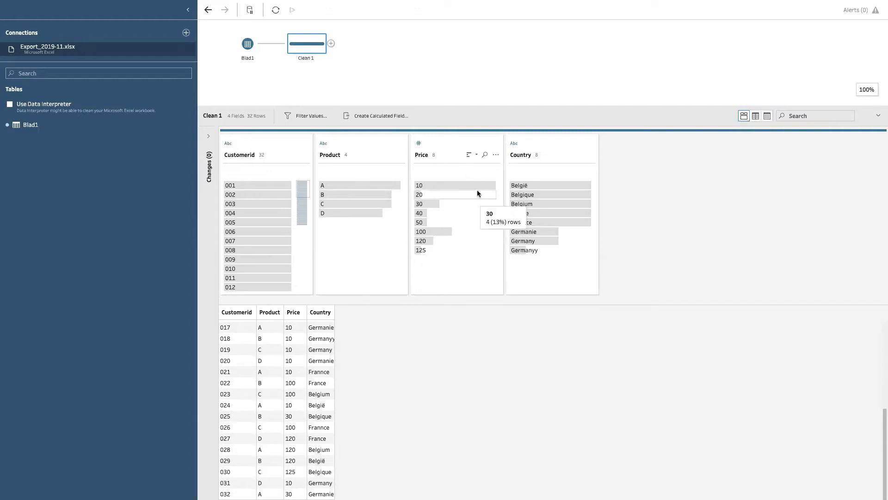
left_click(495, 155)
left_click(462, 270)
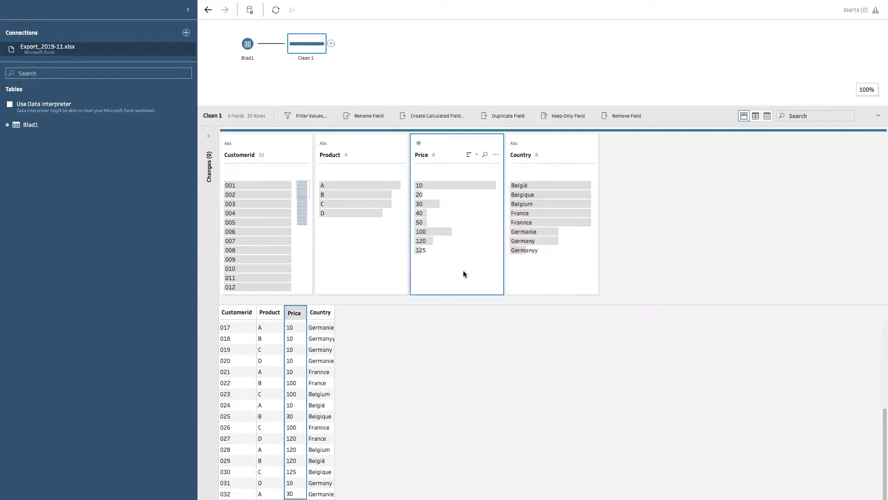
left_click(423, 186)
left_click(421, 195)
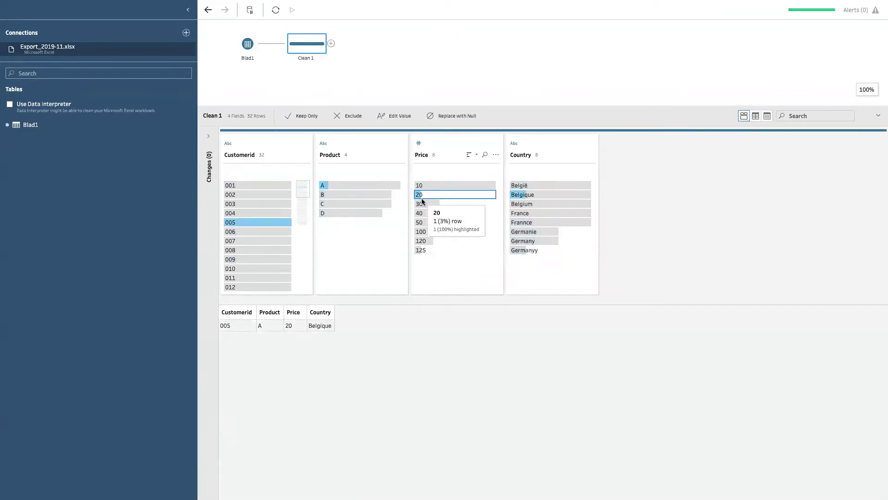
left_click(421, 203)
left_click(421, 213)
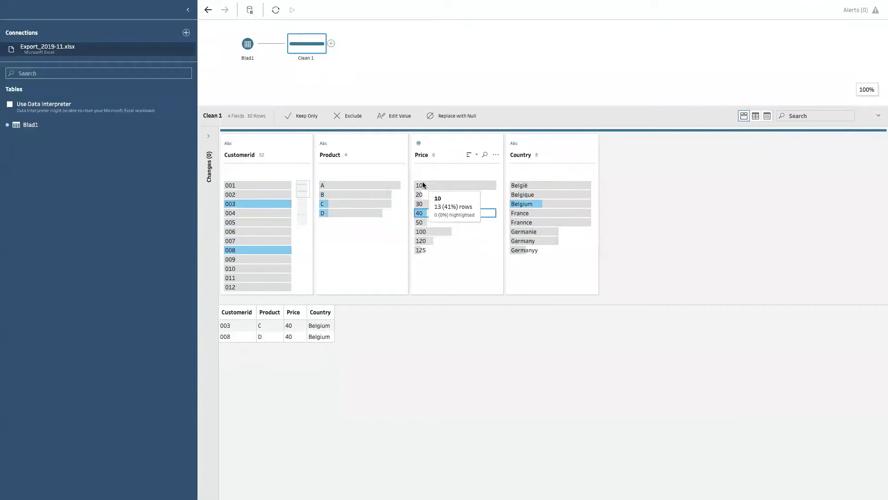
left_click(422, 184)
left_click(424, 186)
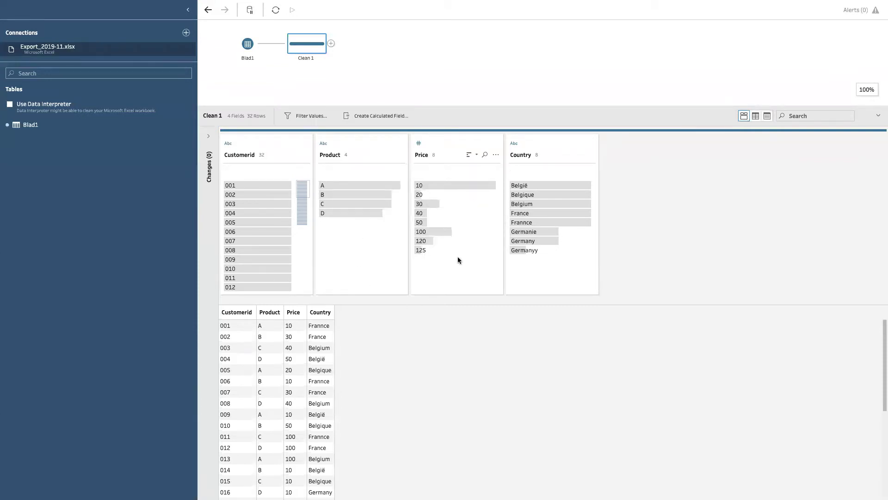
- Sort the Price values by row count and filter the data to product B
left_click(469, 155)
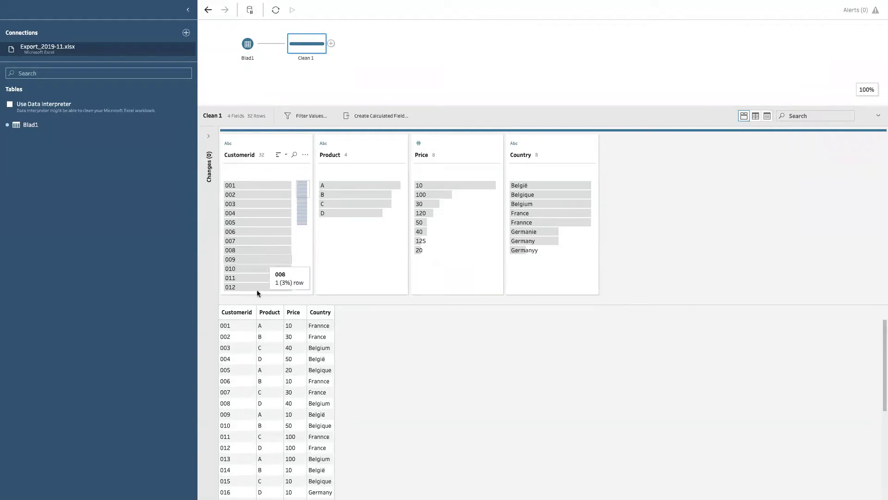
left_click(343, 193)
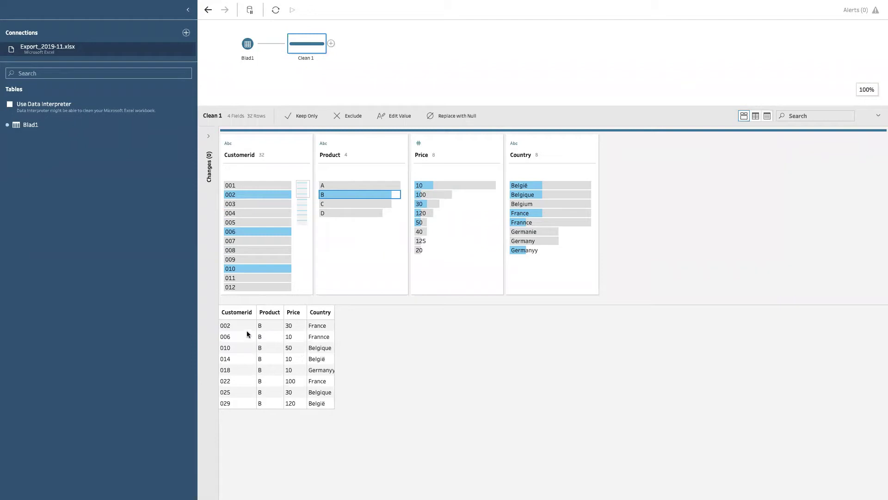
left_click(352, 195)
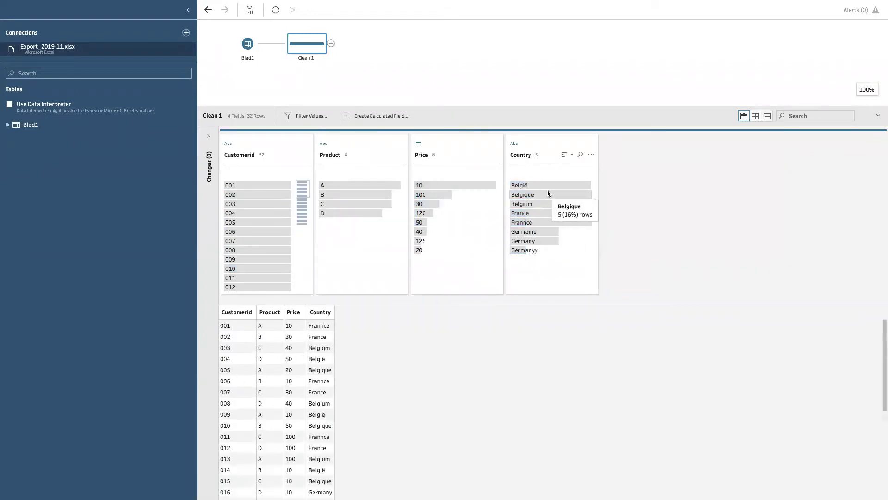
left_click(535, 184)
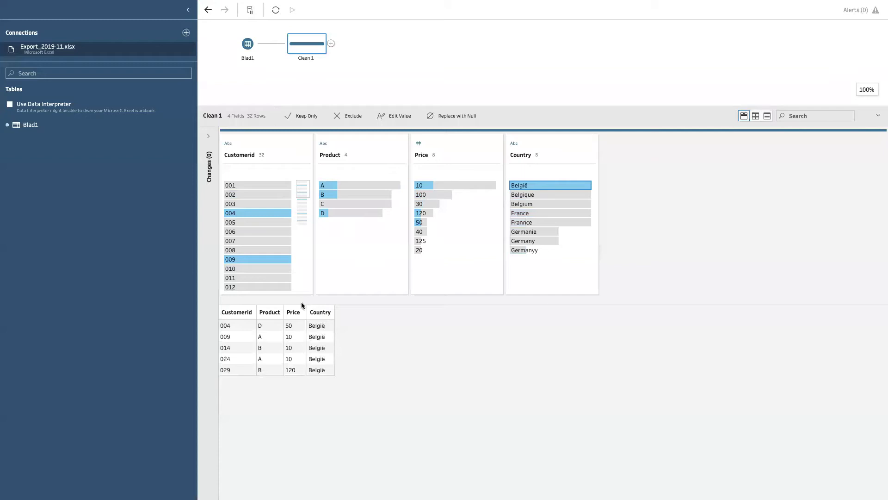
left_click(525, 186)
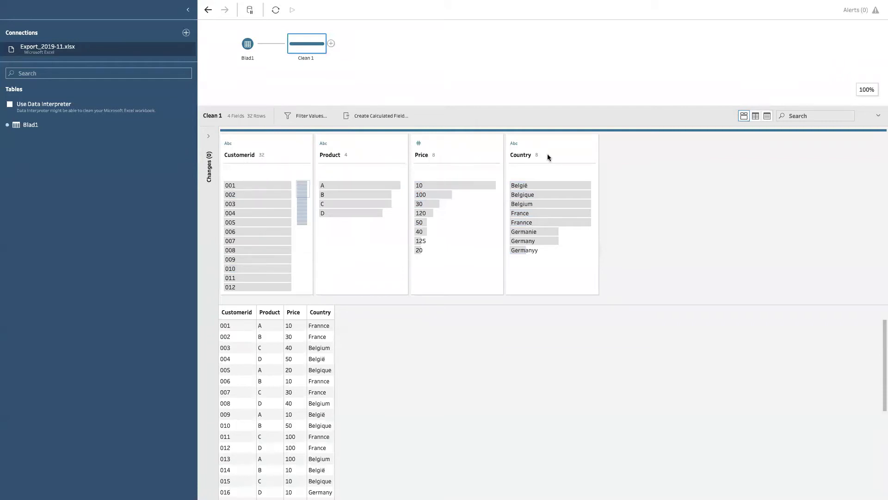
double_click(249, 154)
left_click(293, 160)
type("customer_id")
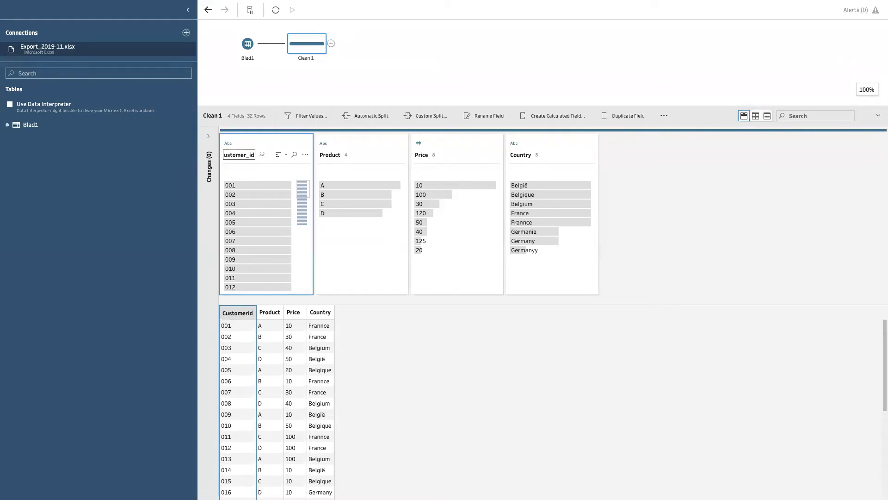
key("ctrl+z")
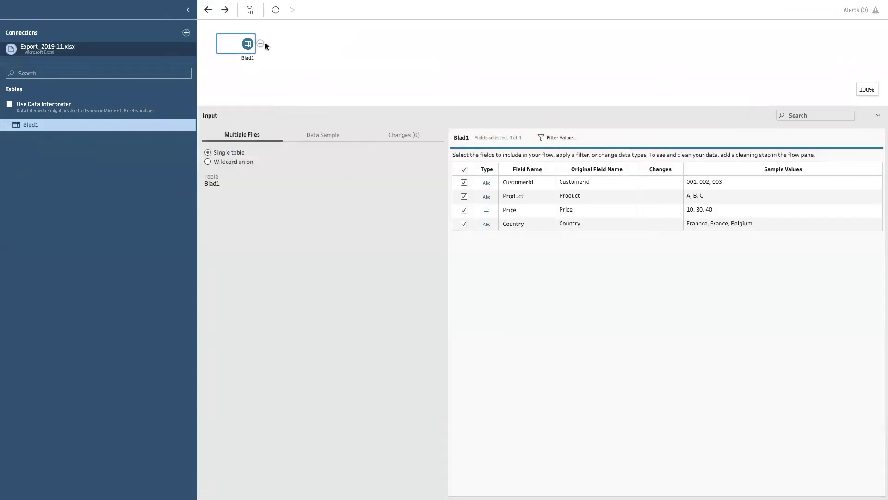
left_click(261, 44)
left_click(284, 64)
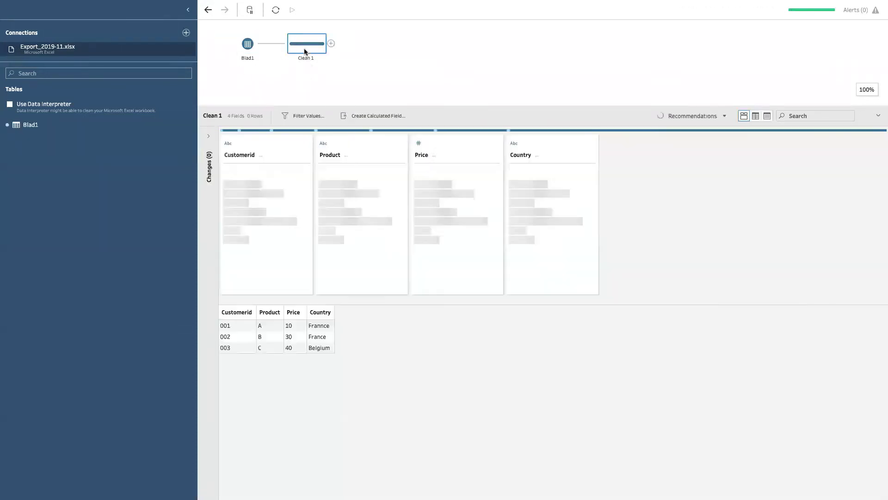
double_click(332, 156)
- Preview the rows for each Product value A, B, C and D
left_click(425, 156)
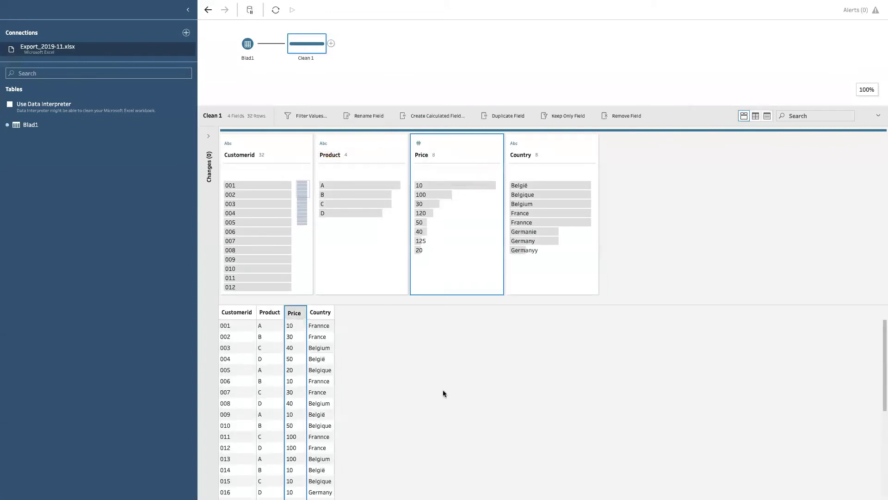
left_click(326, 184)
left_click(329, 193)
left_click(331, 205)
left_click(329, 212)
- Rename Product values A and B to 'Product A' and 'Product B'
left_click(326, 185)
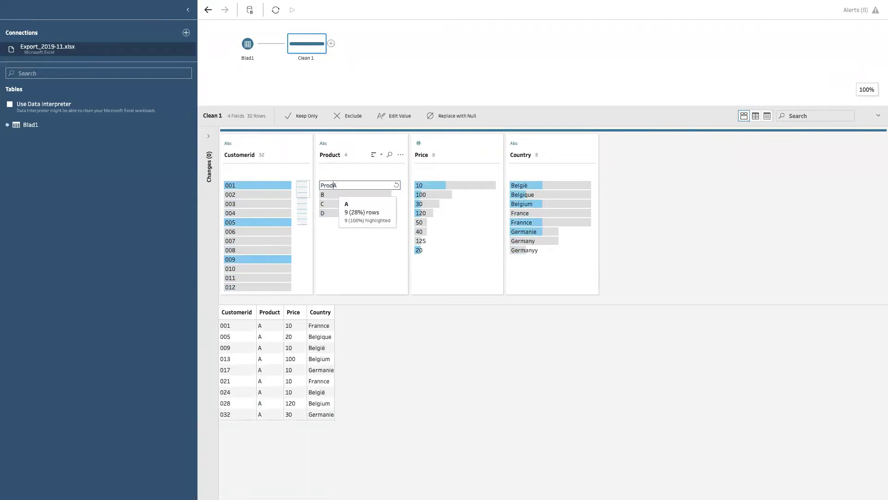
type("Product")
key("Return")
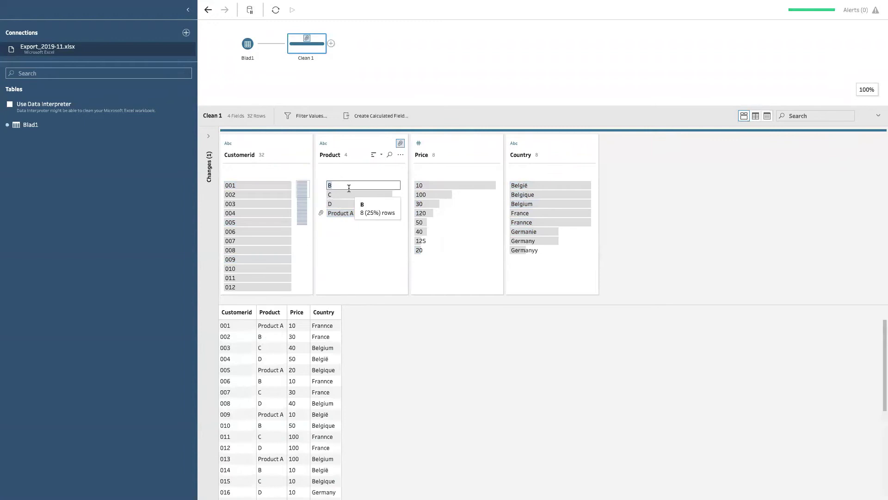
double_click(349, 186)
type("Pr")
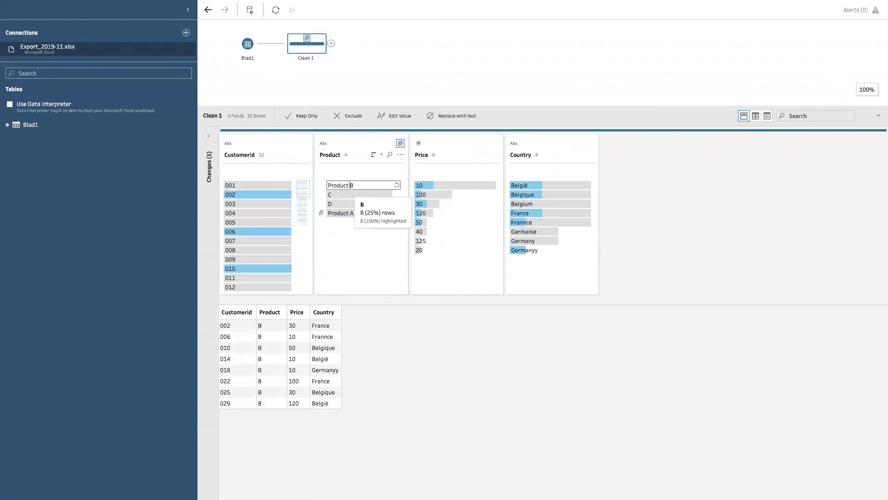
type("oduct")
key("Return")
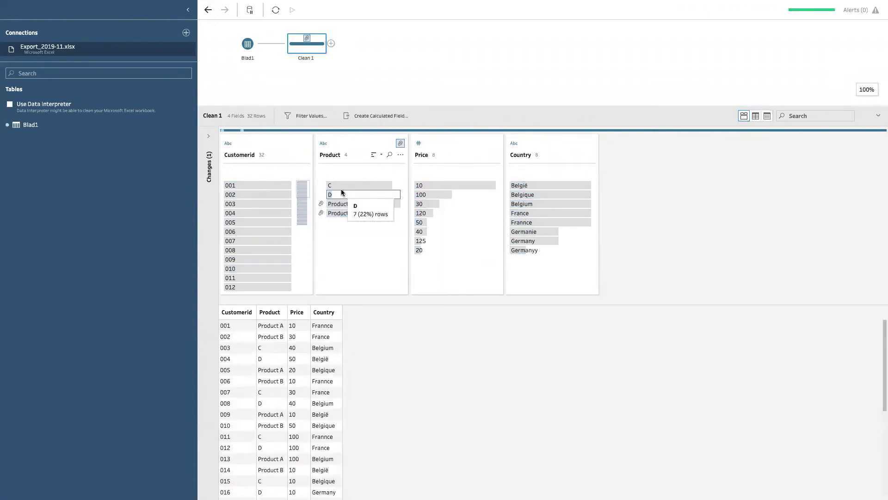
- Rename D and C to 'Product D' and 'Product C', then clear the selection
double_click(342, 191)
type("Pro")
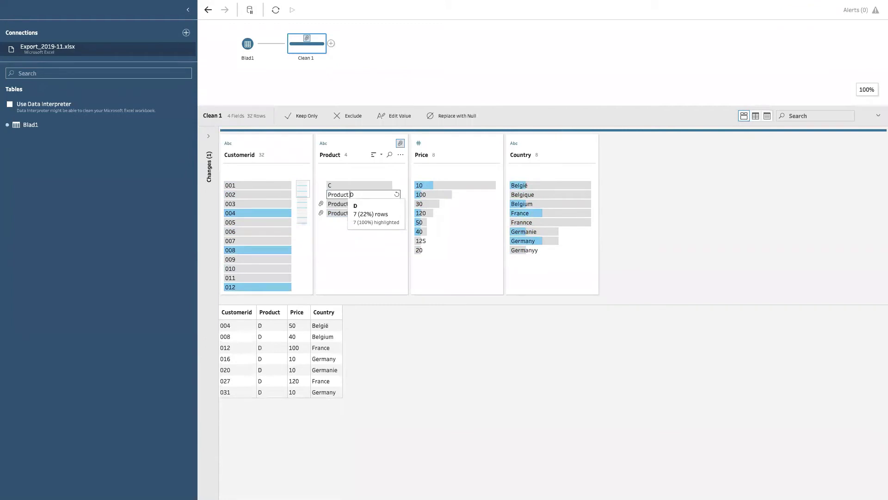
type("duct")
key("Return")
double_click(364, 186)
key("BackSpace")
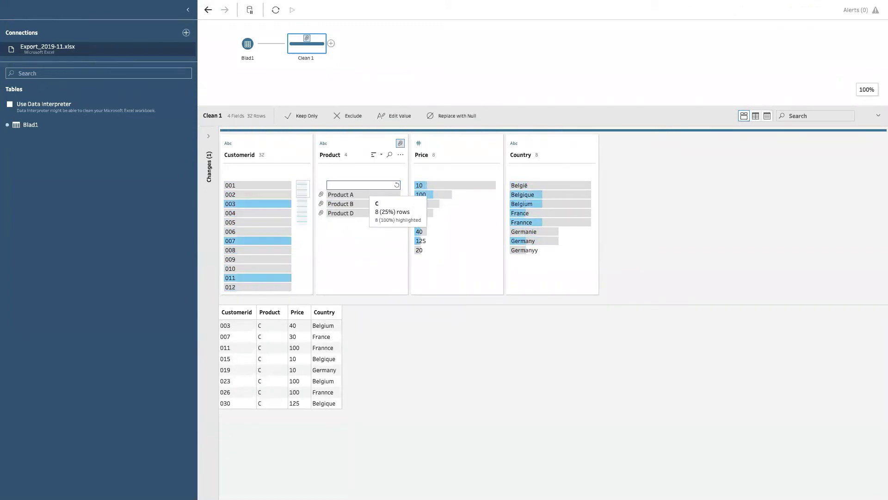
type("Product C")
key("Return")
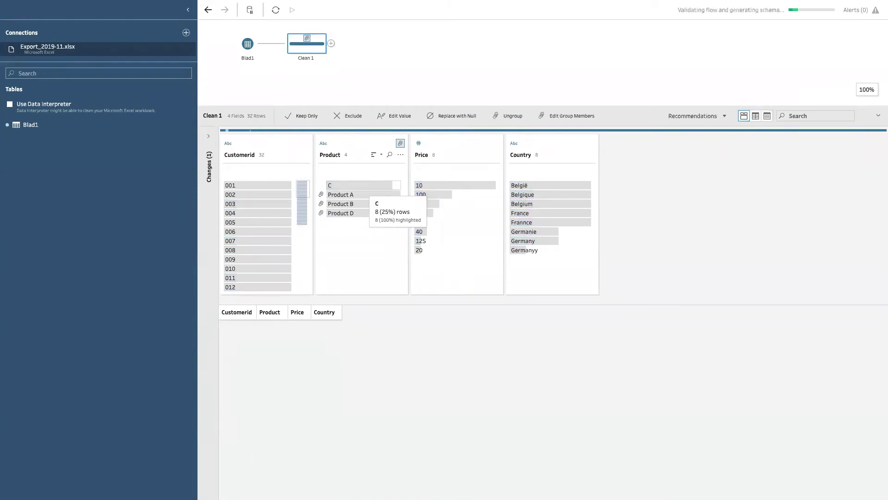
left_click(362, 239)
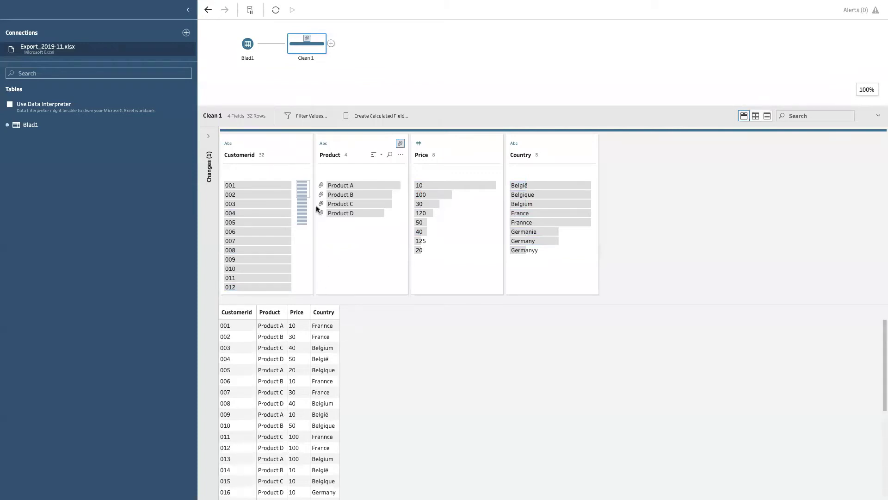
left_click(229, 144)
left_click(229, 144)
left_click(324, 144)
left_click(419, 144)
left_click(418, 144)
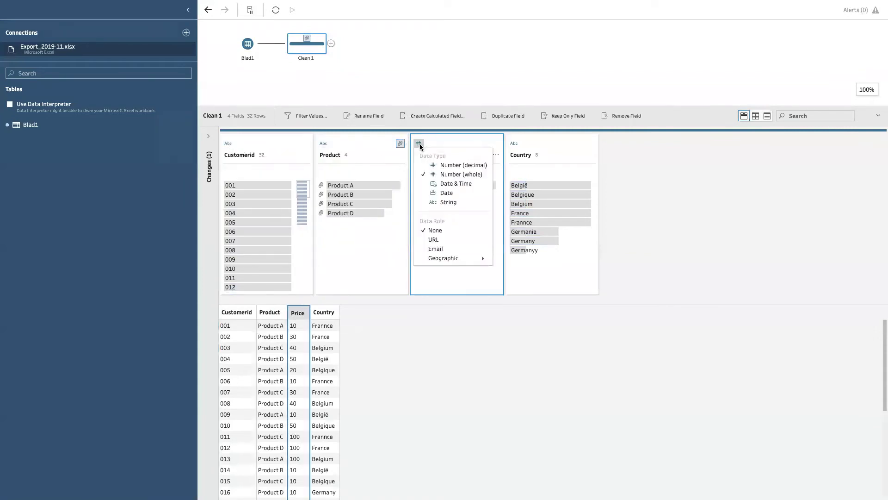
left_click(514, 144)
left_click(514, 144)
left_click(514, 145)
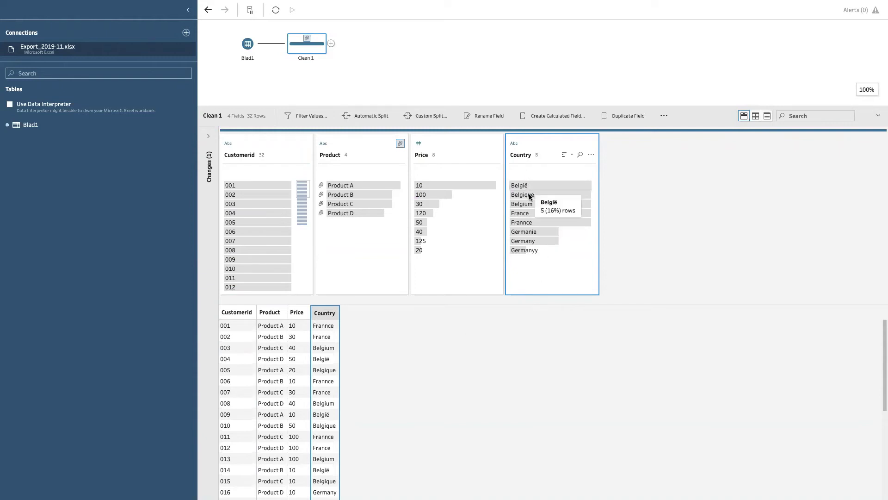
mouse_move(530, 185)
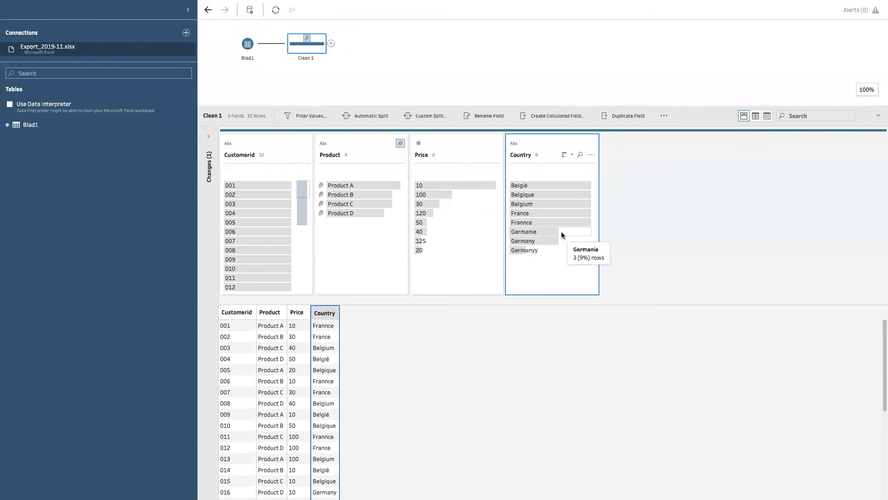
left_click(592, 155)
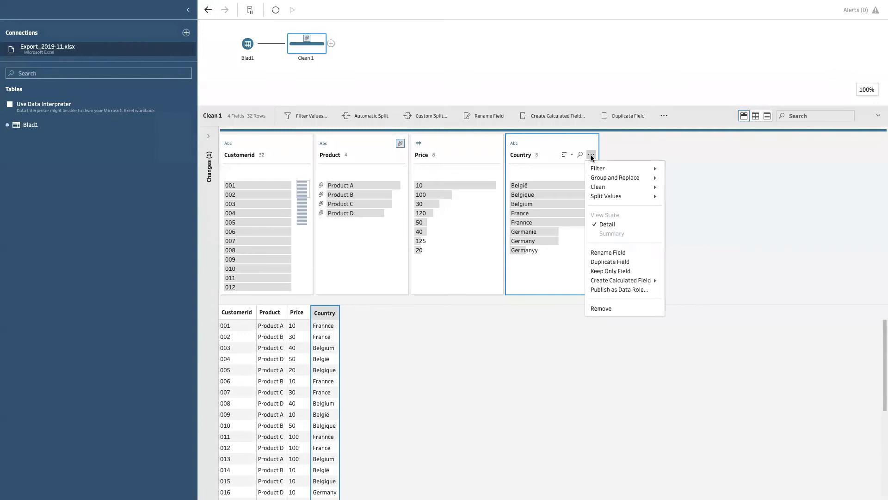
mouse_move(615, 178)
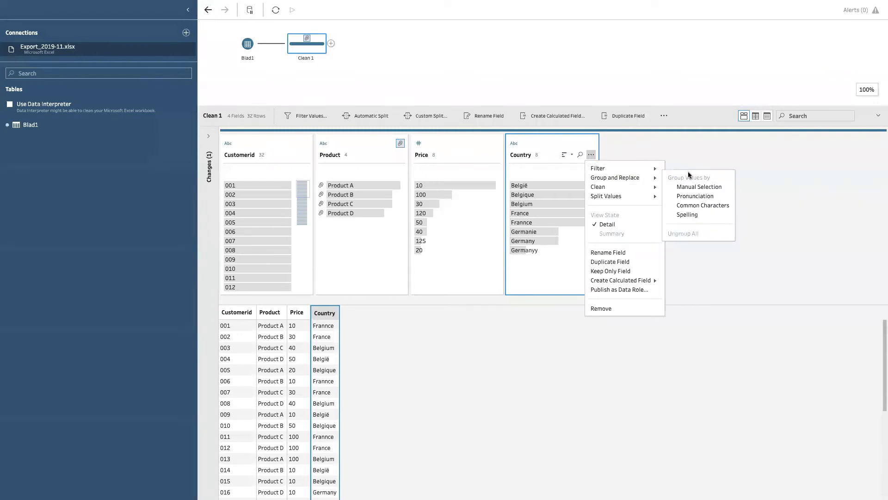
left_click(666, 147)
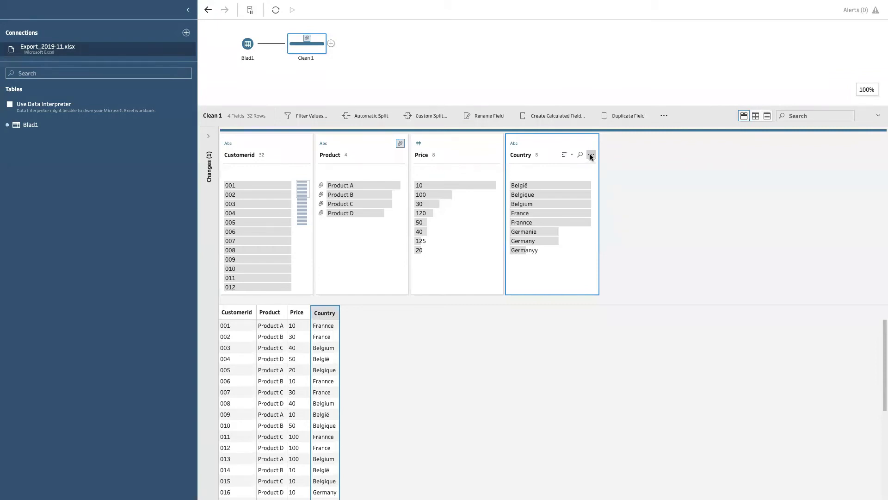
left_click(592, 155)
mouse_move(610, 177)
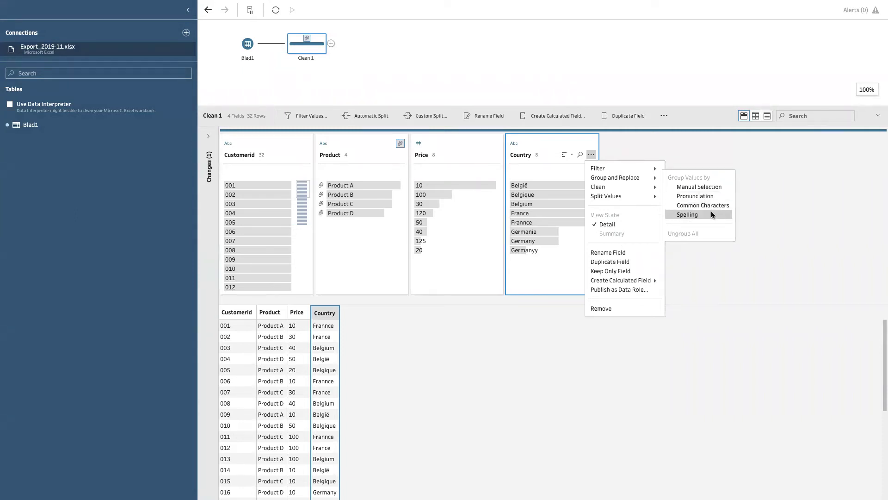
left_click(718, 279)
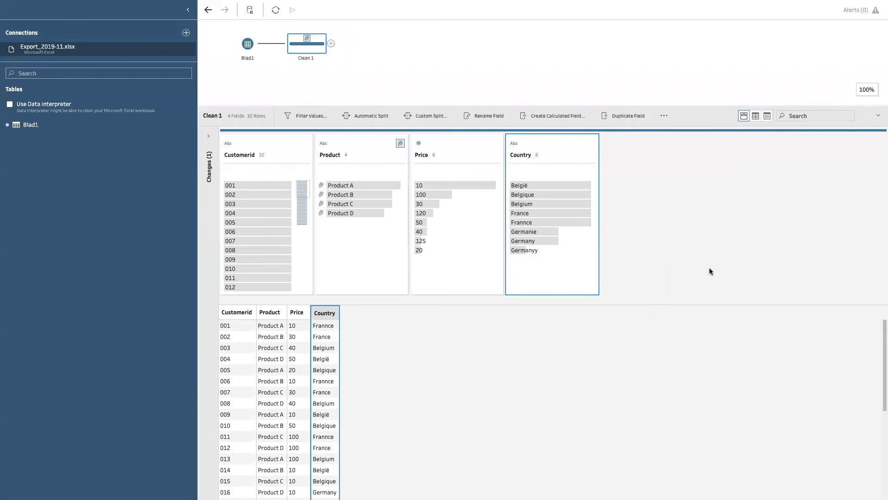
left_click_drag(280, 144, 398, 146)
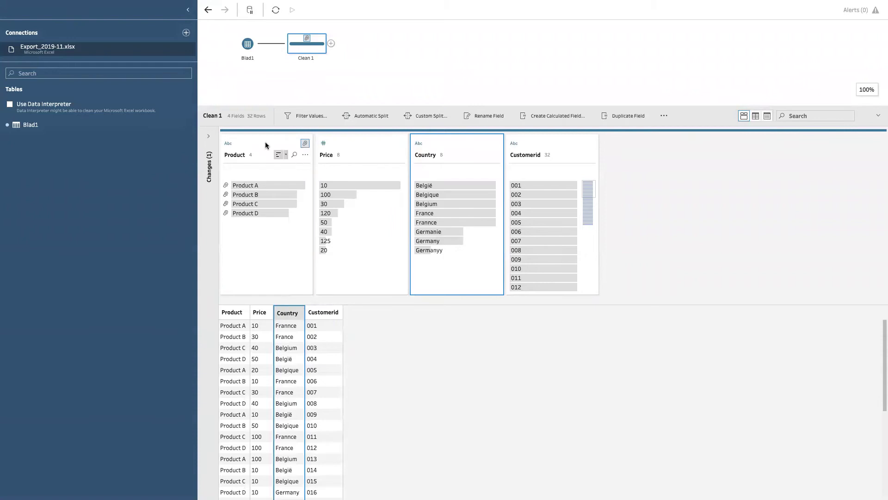
left_click_drag(234, 155, 604, 154)
left_click_drag(518, 141, 241, 164)
left_click_drag(284, 312, 343, 318)
left_click_drag(259, 313, 324, 314)
left_click_drag(236, 317, 301, 318)
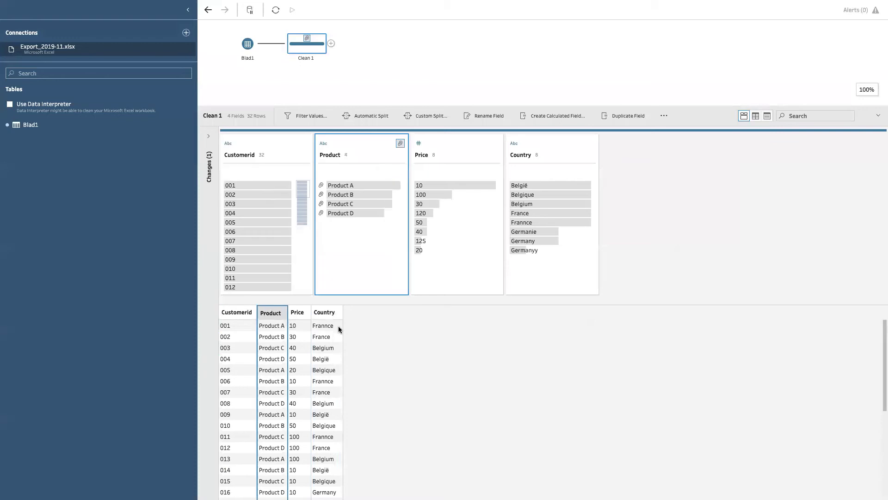
left_click(373, 71)
left_click(315, 52)
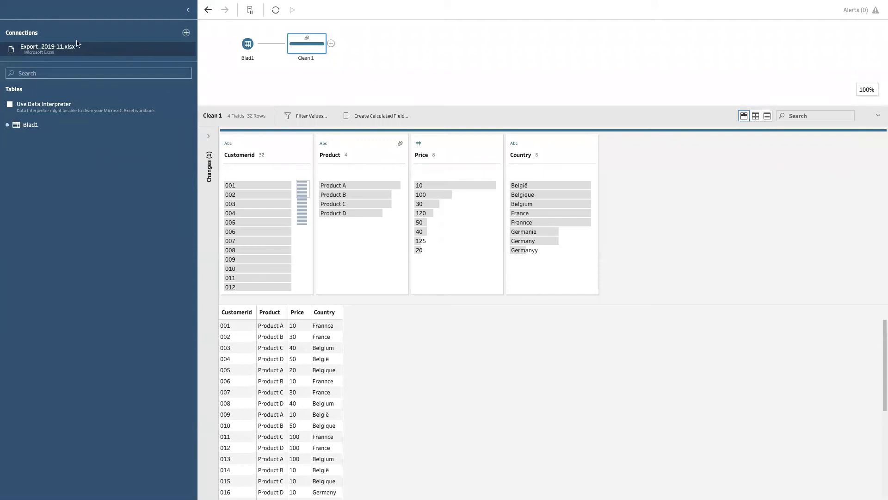
- List the step types available after Clean 1, such as Aggregate, Pivot, Join and Output
left_click(332, 44)
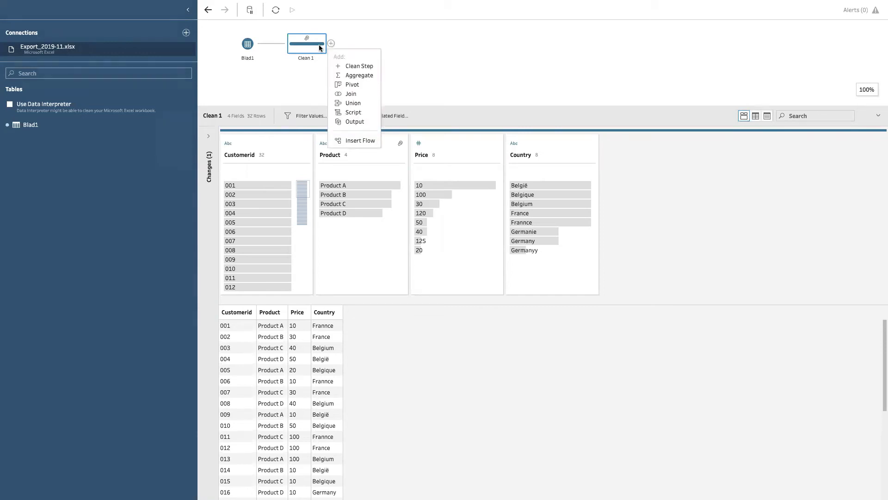
- Create a calculated field named Year Month with formula '2019-11' and save it
left_click(376, 119)
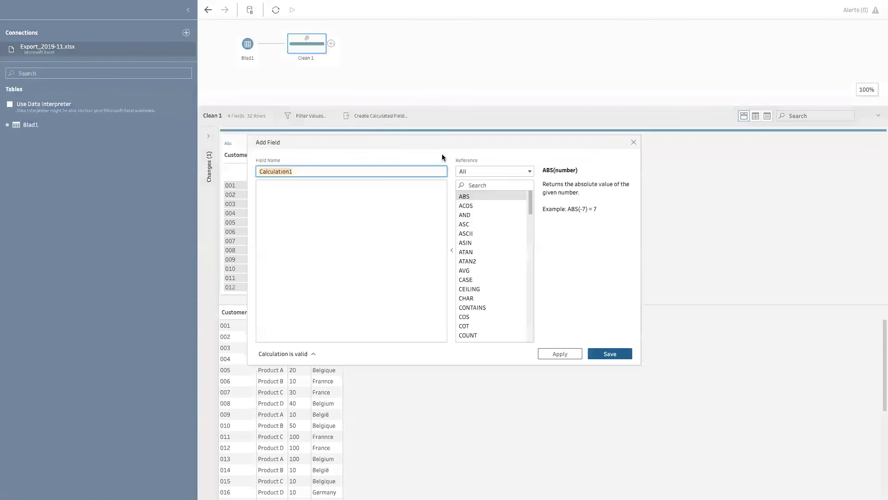
left_click_drag(437, 144, 483, 242)
type("Year Month")
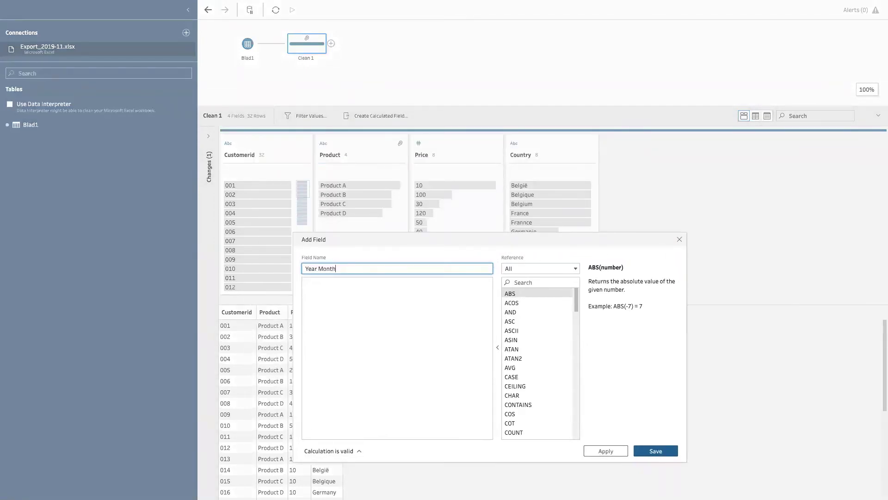
left_click(357, 307)
type("\"20")
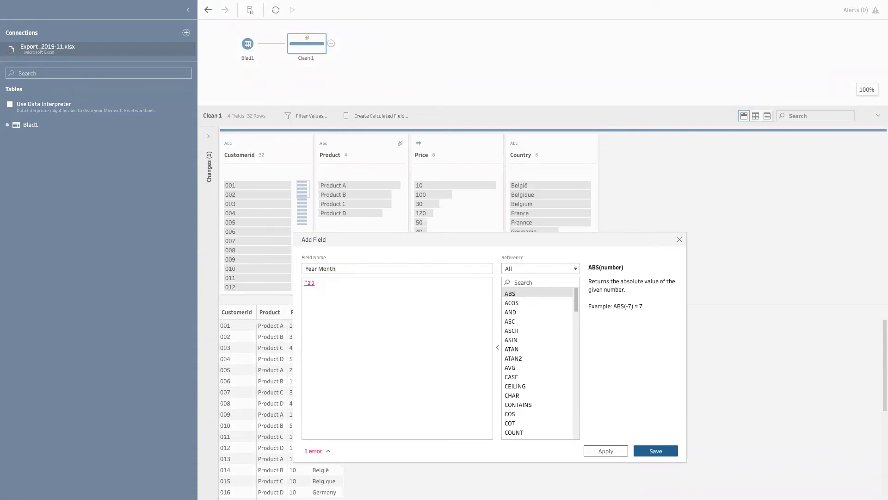
type("19-11\"")
left_click_drag(393, 244, 380, 211)
left_click(643, 416)
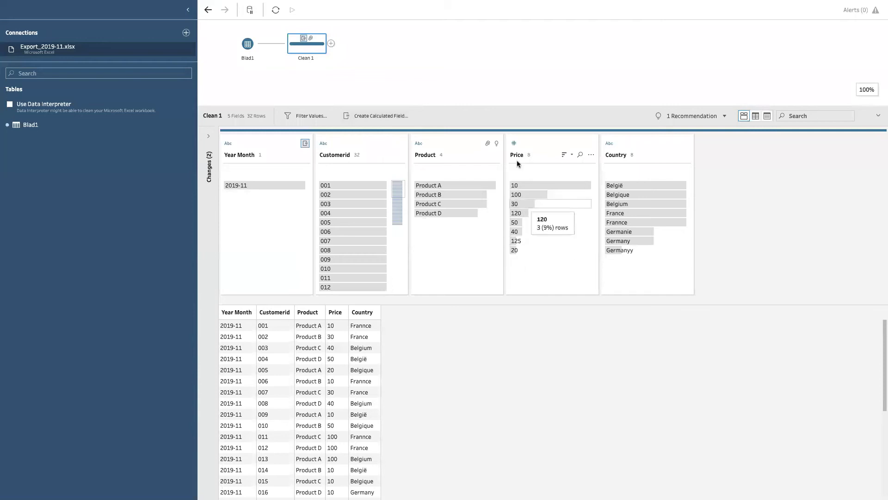
- Create a Price transformed calculated field as [Price]*0.95, using a decimal point instead of a comma
left_click(368, 115)
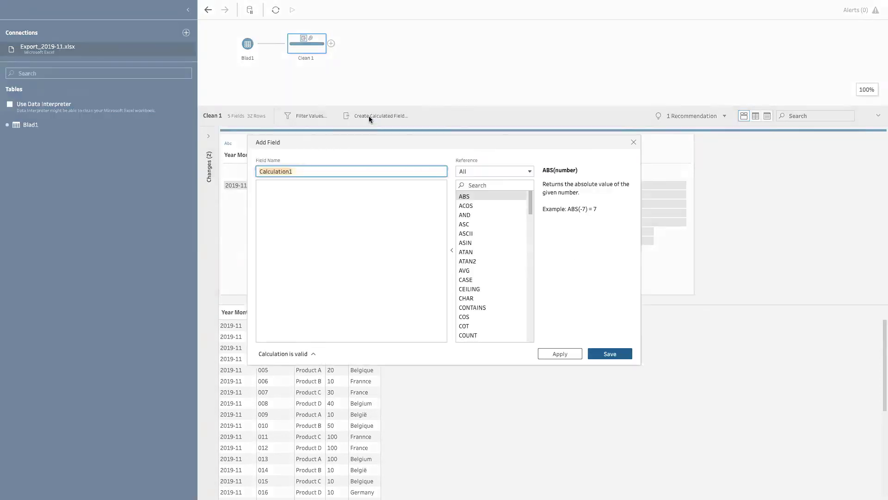
left_click_drag(374, 146, 414, 250)
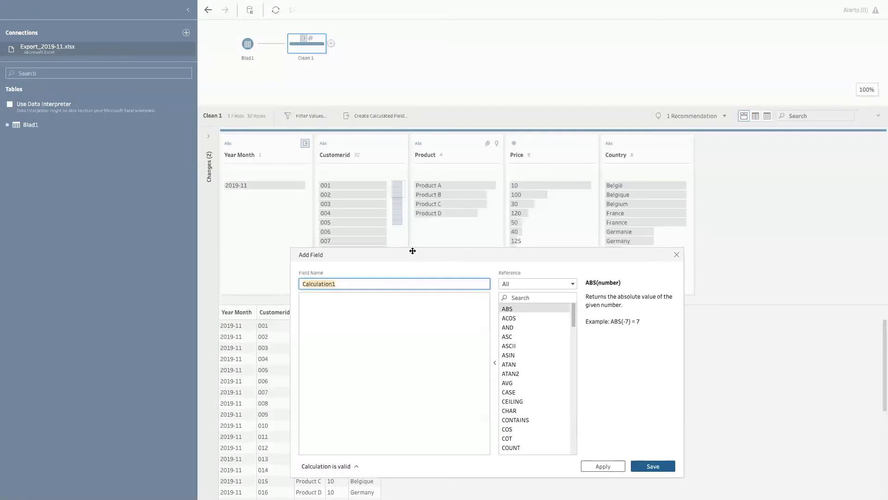
type("Price transformed")
left_click(389, 316)
type("[Price]")
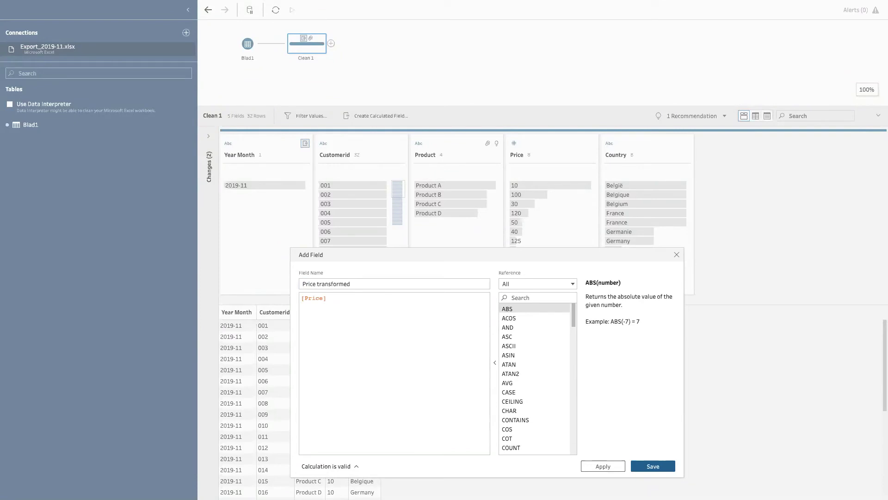
type("*0;")
type("95")
left_click(338, 298)
key("BackSpace")
type(".")
left_click(597, 465)
left_click(653, 466)
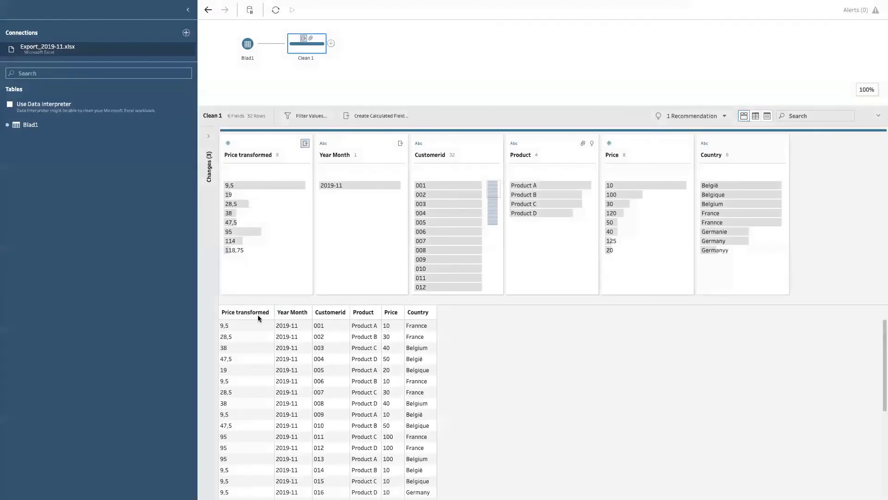
- Move Price transformed between Price and Country and select the Price value 10
left_click(240, 311)
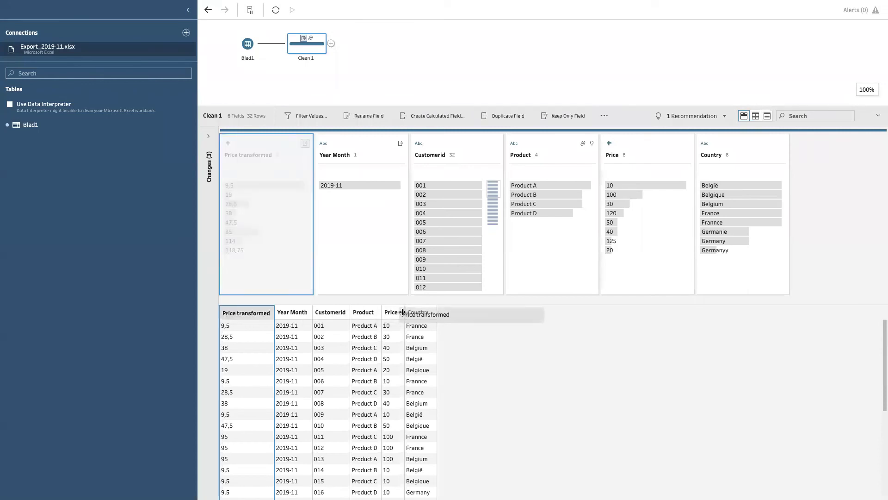
left_click_drag(255, 315, 387, 358)
left_click(330, 326)
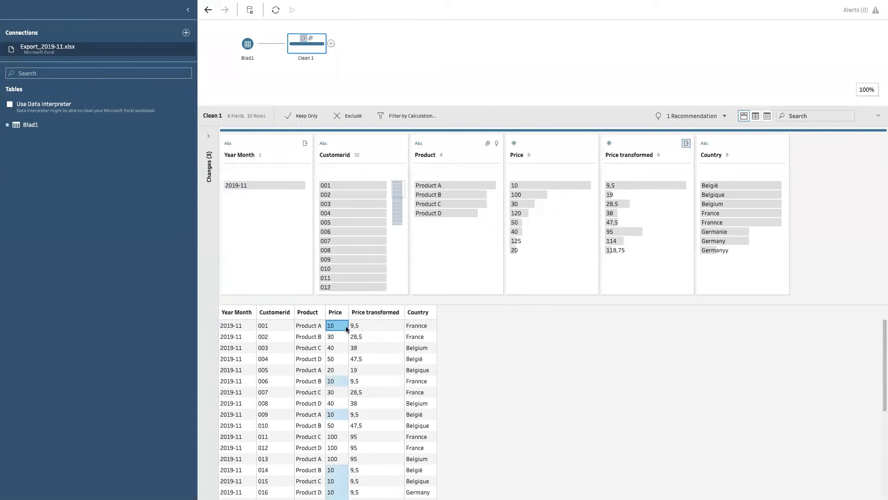
- Select the transformed value 9,5 that matches Price 10
left_click(362, 329)
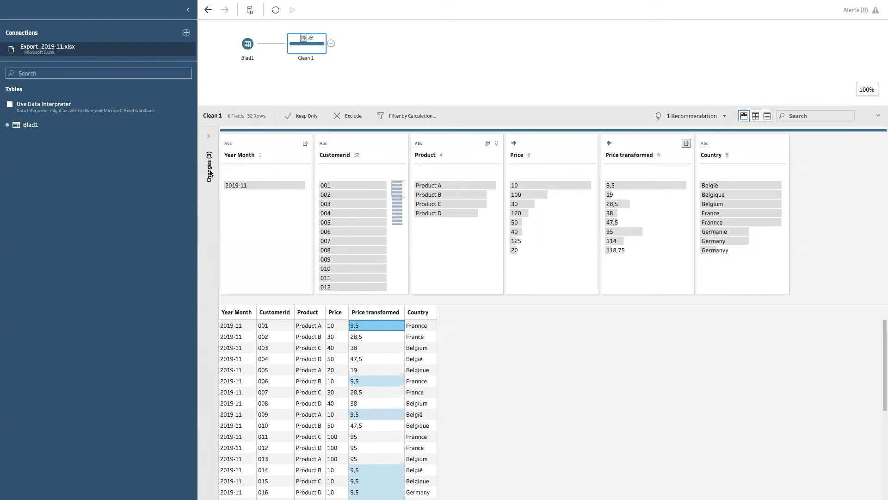
- Open Clean 1's changes list and delete the Group and Replace change on Product
left_click(207, 140)
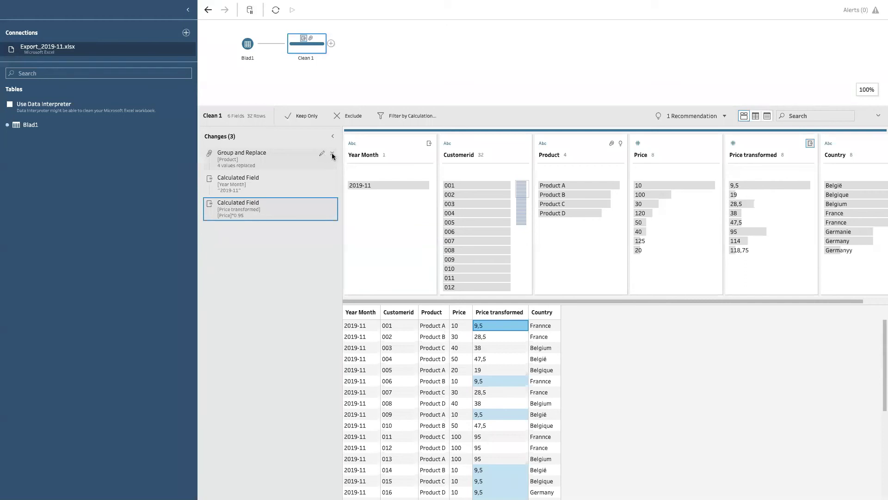
left_click(333, 154)
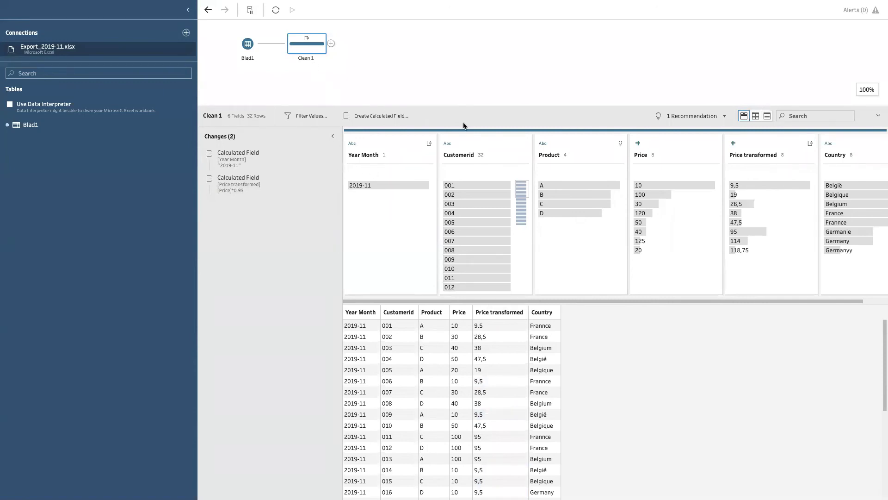
- Preview the rows for Product values A, B, C and D, then clear the selection
scroll(651, 308, "right", 2)
scroll(508, 312, "left", 2)
left_click(560, 185)
left_click(559, 195)
left_click(558, 204)
left_click(557, 212)
left_click(557, 204)
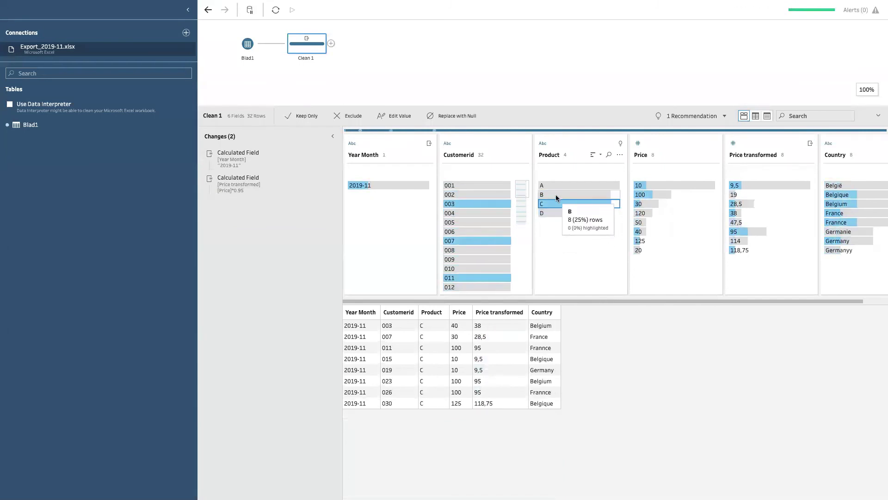
left_click(558, 194)
left_click(559, 186)
left_click(560, 185)
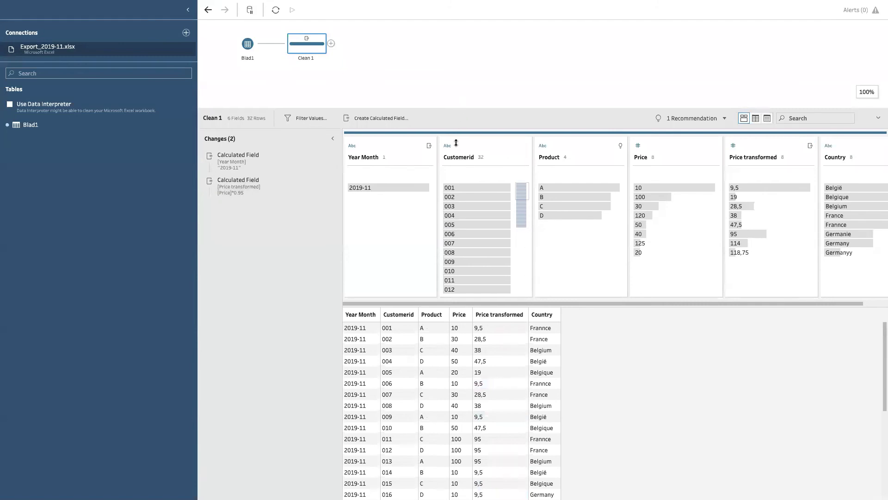
- Drag the pane divider down and lower the Blad1 and Clean 1 nodes on the canvas
left_click_drag(458, 131, 440, 223)
left_click_drag(255, 47, 254, 87)
left_click_drag(304, 56, 313, 99)
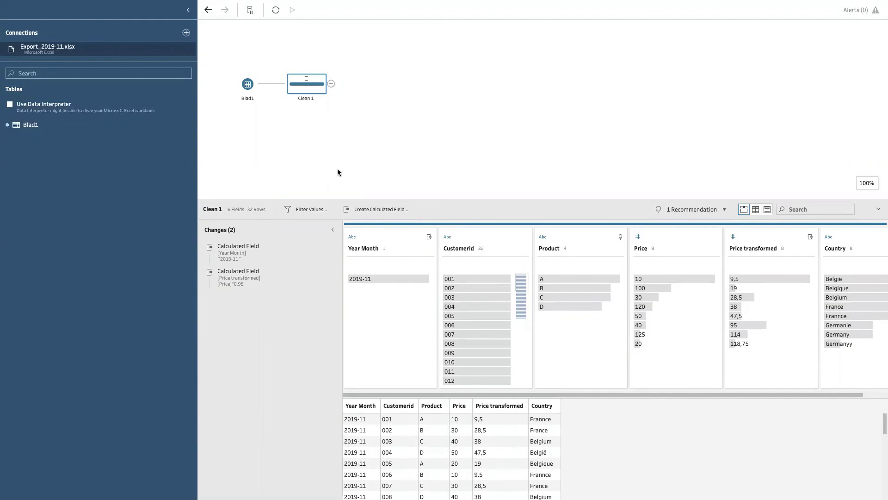
- Enlarge the data profile pane and rename the Blad1 input to 'Export 2019-11'
left_click_drag(357, 201, 345, 156)
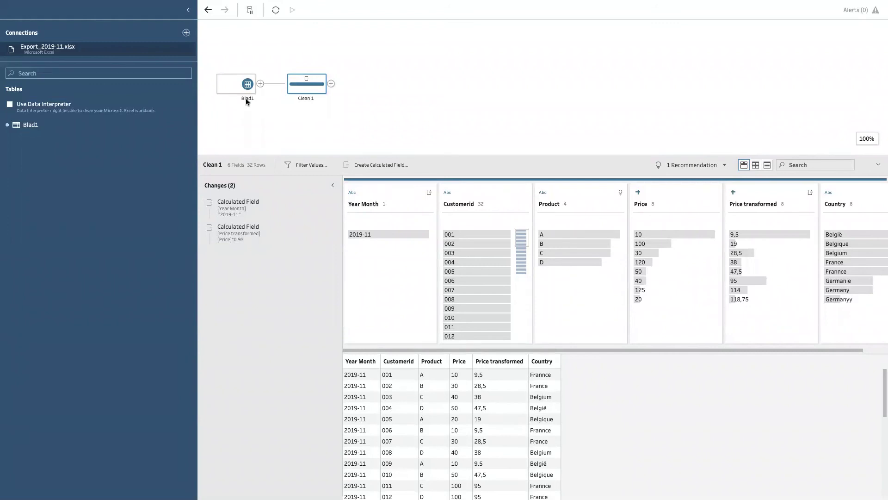
double_click(245, 100)
type("Export 2019-11")
key("Return")
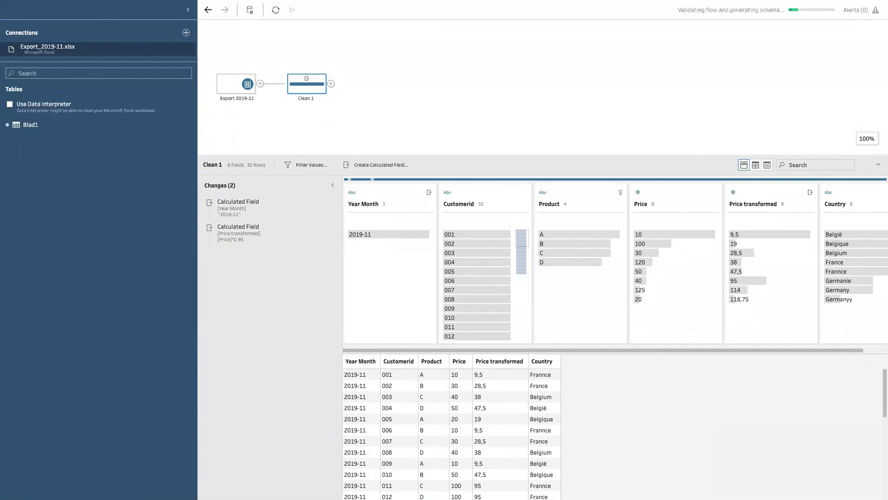
- Add a description to the Export 2019-11 input explaining where the file comes from
left_click(244, 92)
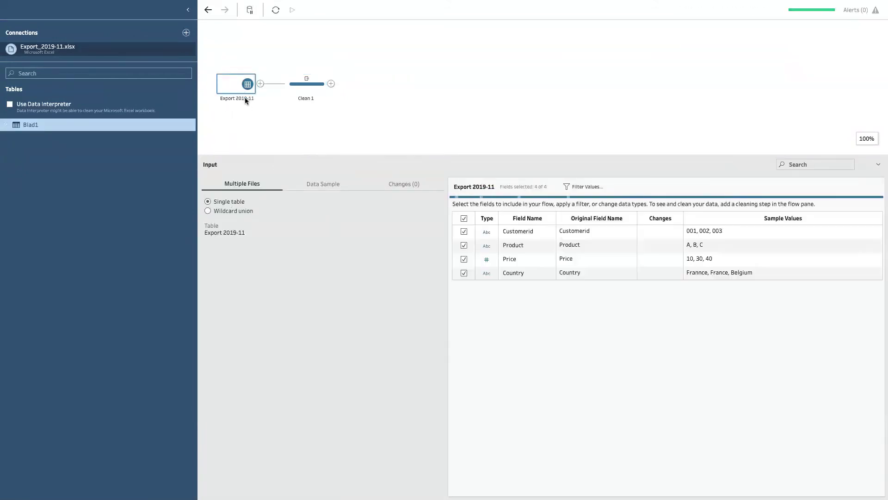
right_click(245, 96)
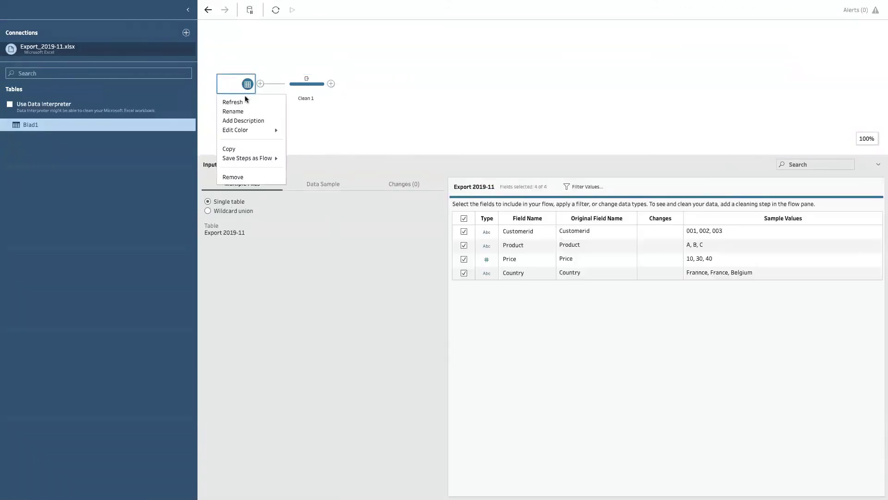
left_click(245, 121)
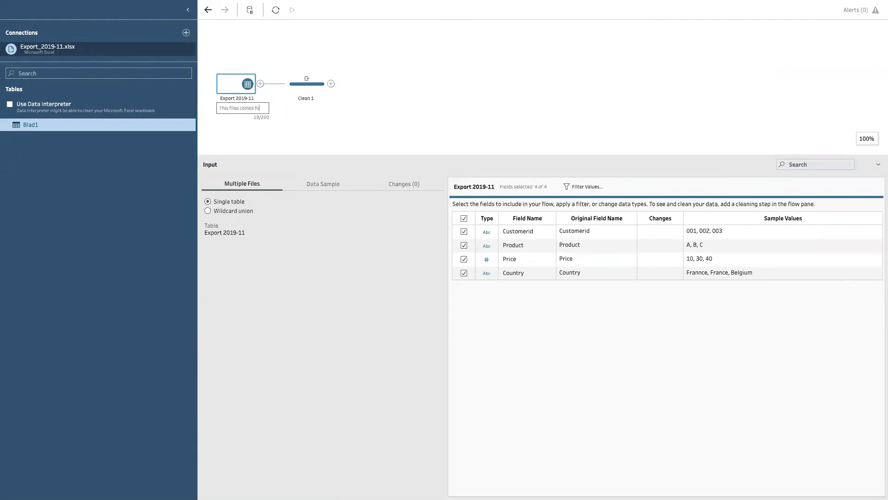
key("Return")
- Give the Export 2019-11 input a green step colour
right_click(246, 86)
mouse_move(250, 138)
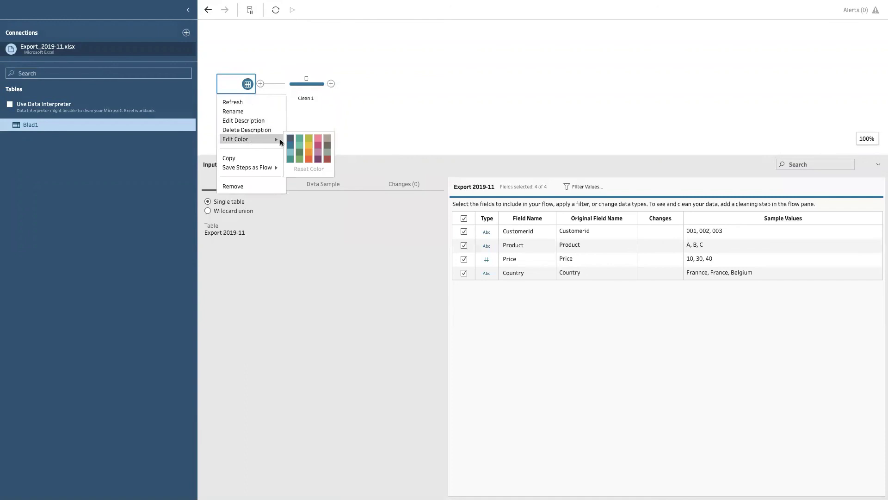
left_click(303, 97)
right_click(304, 96)
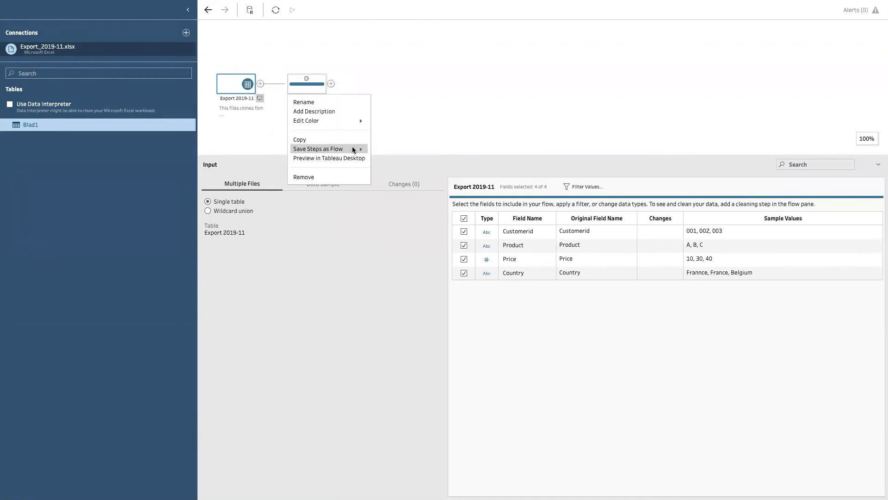
right_click(235, 80)
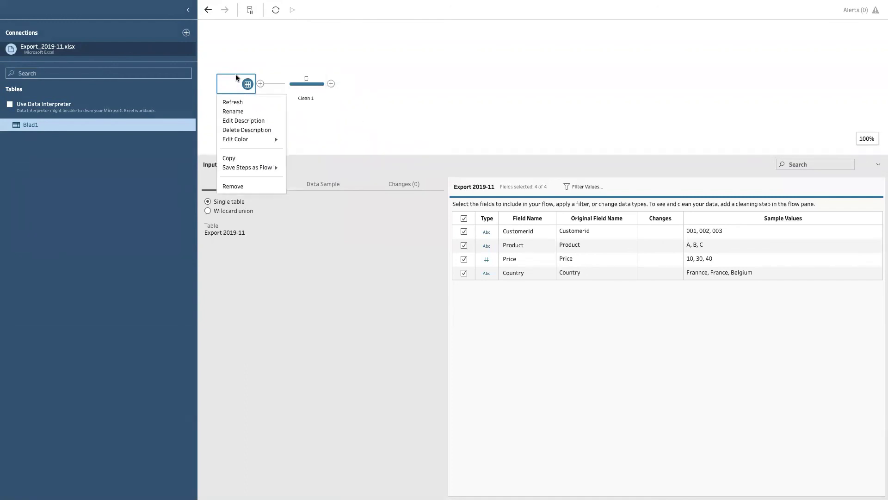
mouse_move(254, 138)
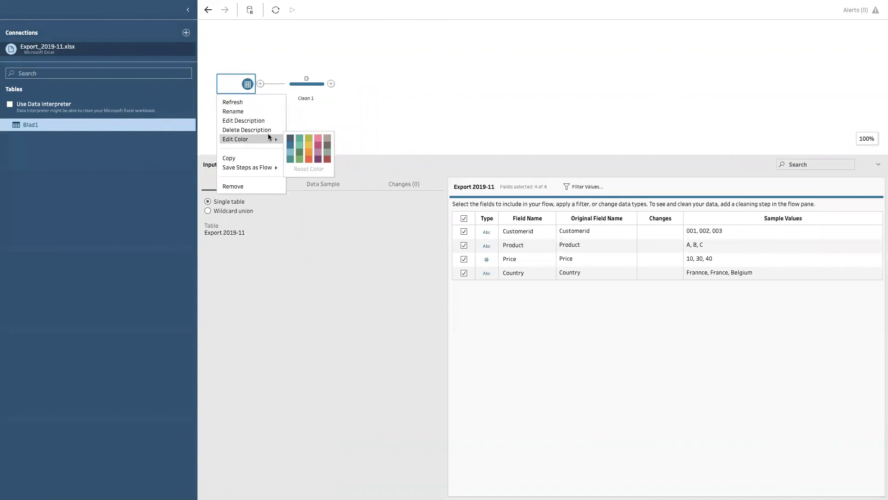
left_click(295, 139)
left_click(287, 133)
- Colour the Clean 1 step orange and show its profile of 6 fields and 32 rows
right_click(304, 93)
mouse_move(343, 121)
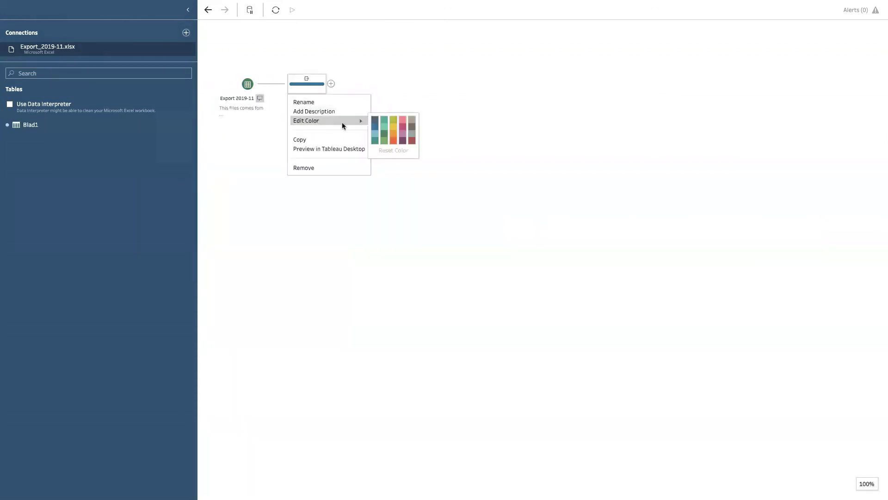
left_click(392, 134)
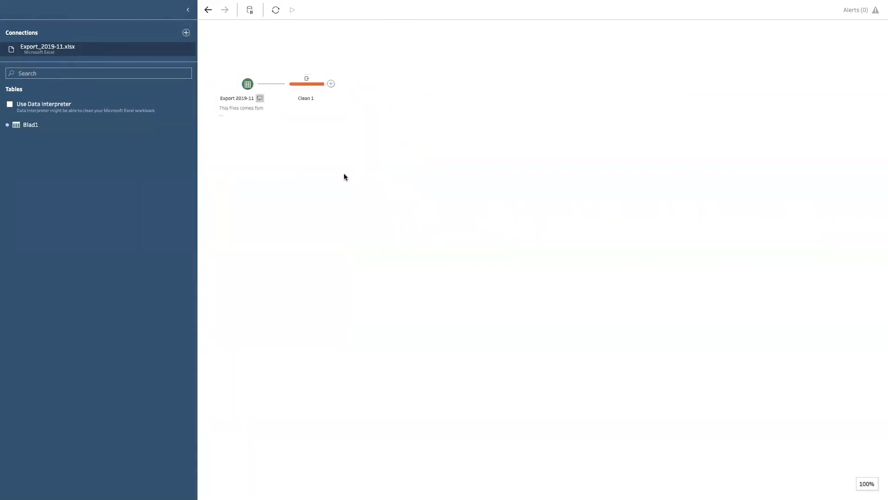
left_click(309, 91)
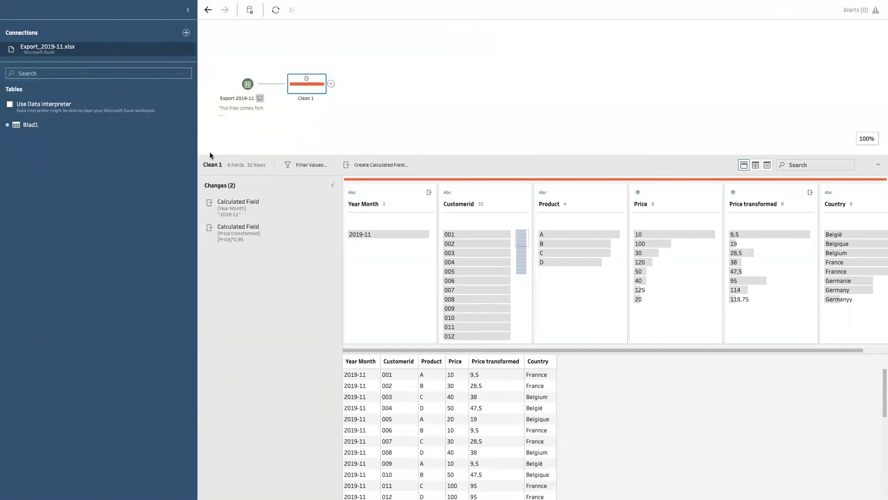
- Rename the Clean 1 step to 'my cleaning step'
double_click(306, 100)
type("my clean")
type("step")
key("Return")
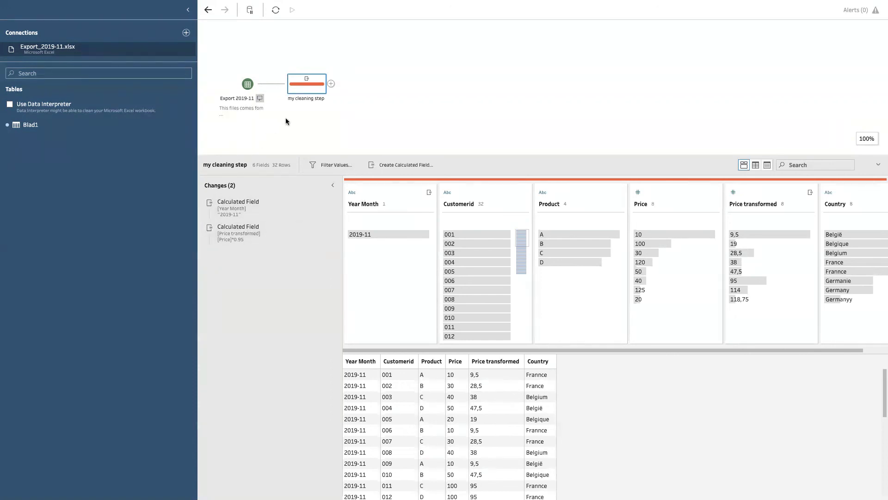
- Describe my cleaning step as 'create datefield/ price calculation'
right_click(315, 91)
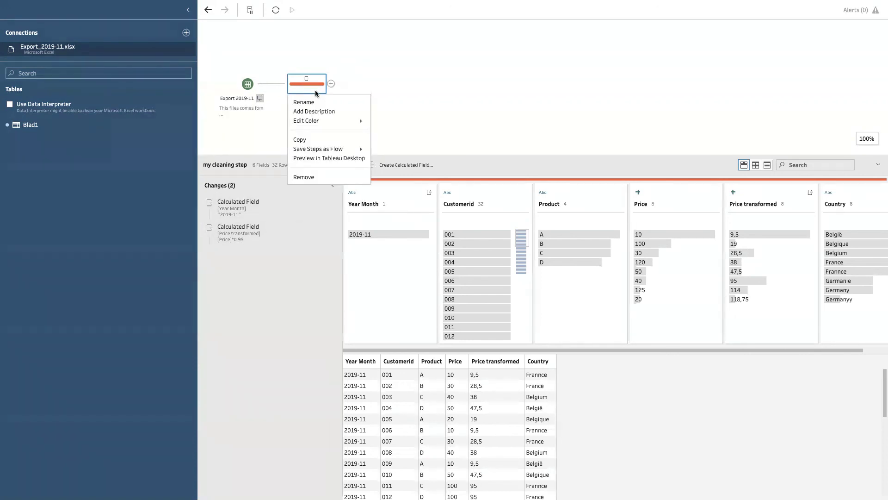
left_click(313, 111)
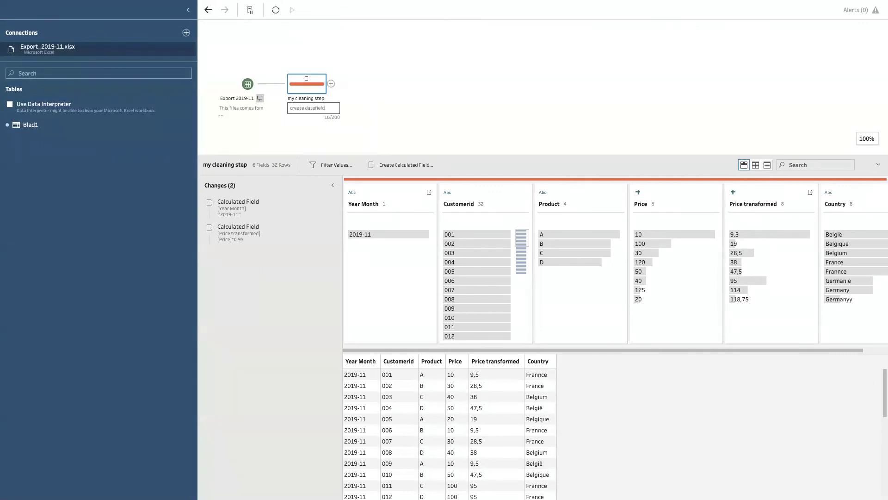
type("create datefield")
key("Return")
left_click(309, 109)
type("/ price calculation")
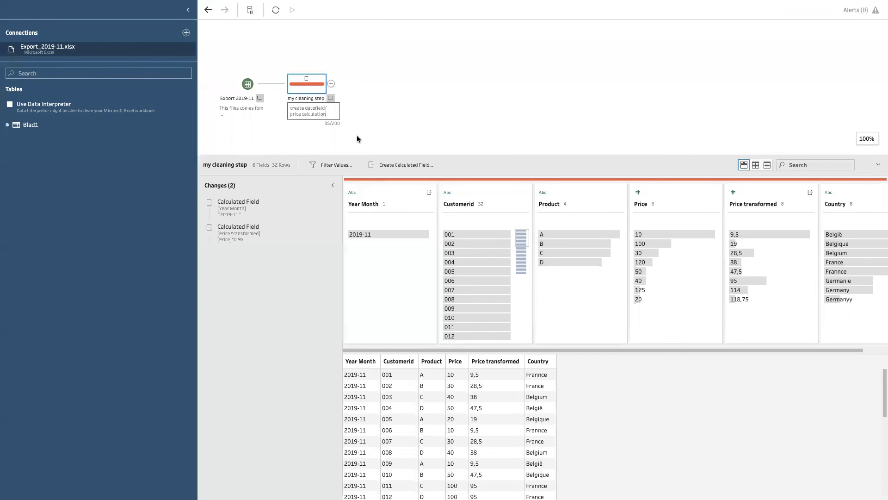
- Save the step description, hide the Connections pane, and move my cleaning step lower right
left_click(332, 129)
left_click(188, 10)
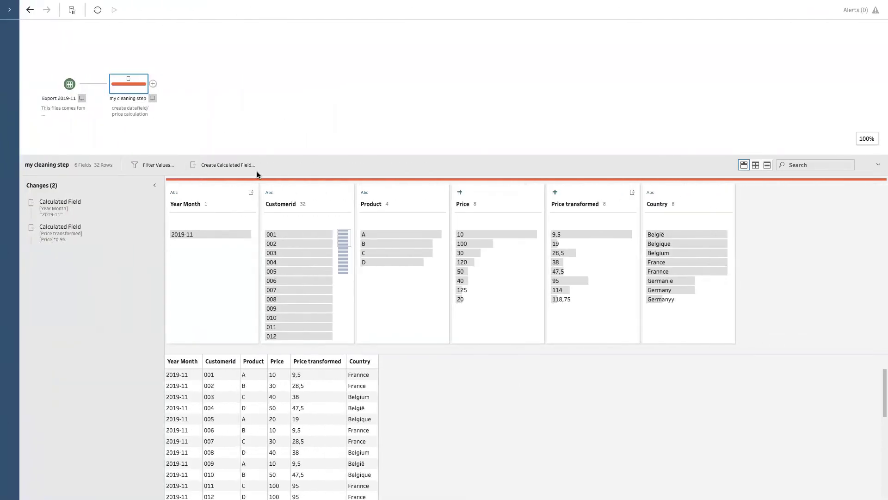
left_click_drag(133, 91, 275, 91)
left_click_drag(70, 85, 139, 86)
left_click_drag(278, 106, 289, 244)
mouse_move(131, 91)
left_mouse_down()
mouse_move(119, 263)
mouse_move(138, 306)
mouse_move(125, 135)
mouse_move(139, 87)
left_mouse_up()
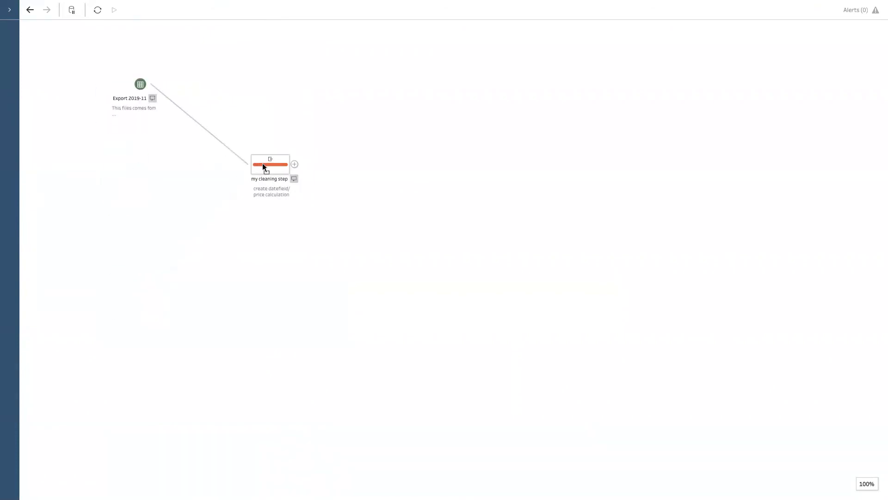